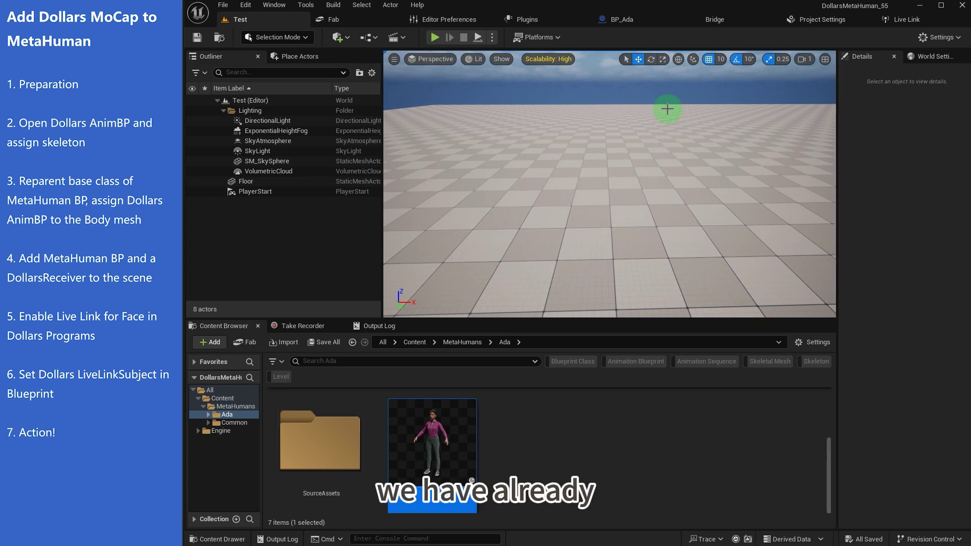
Switch to the BP_Ada Blueprint editor, then scroll through the Dollars MoCap setup docs
{"action": "left_click", "coordinate": [625, 14]}
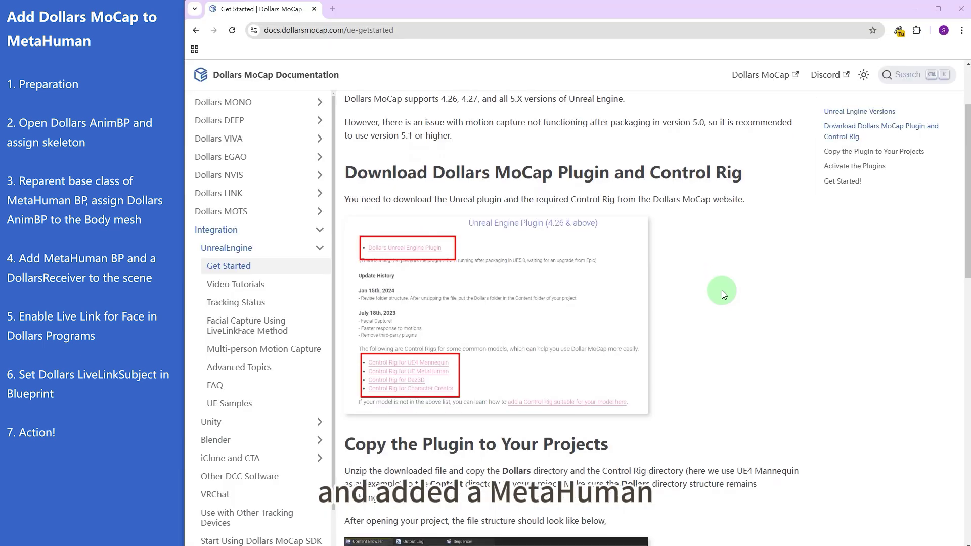
{"action": "scroll", "coordinate": [721, 290], "scroll_direction": "down", "scroll_amount": 3}
{"action": "scroll", "coordinate": [721, 293], "scroll_direction": "down", "scroll_amount": 4}
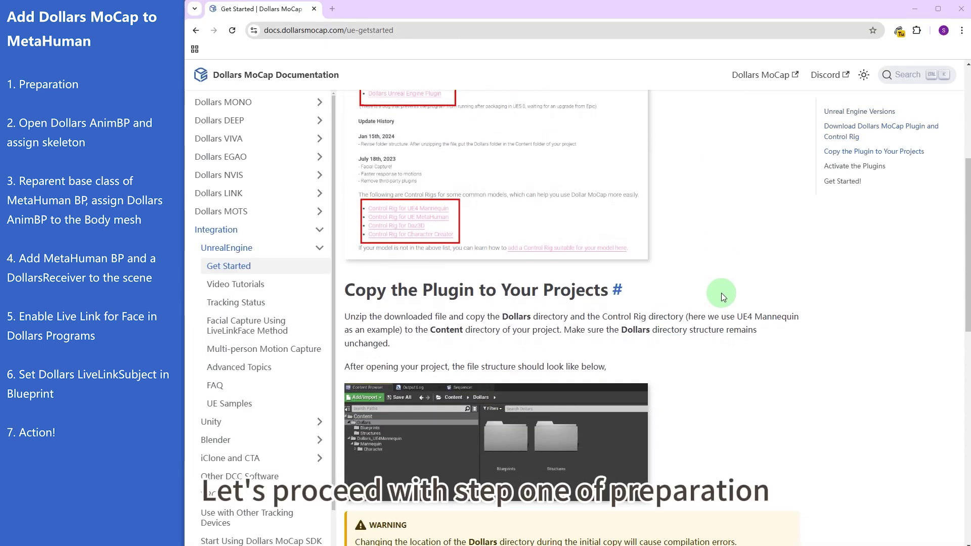
{"action": "scroll", "coordinate": [721, 291], "scroll_direction": "down", "scroll_amount": 6}
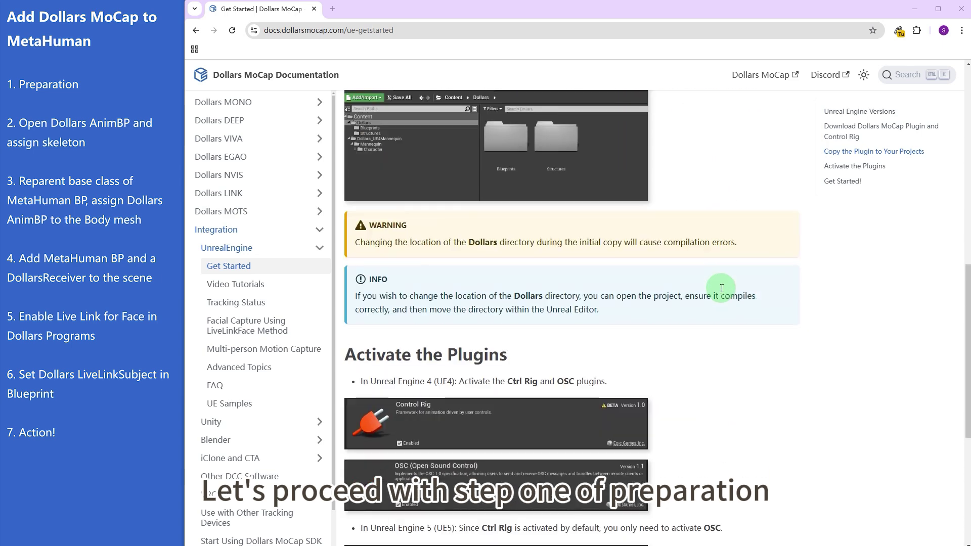
{"action": "scroll", "coordinate": [720, 287], "scroll_direction": "down", "scroll_amount": 1}
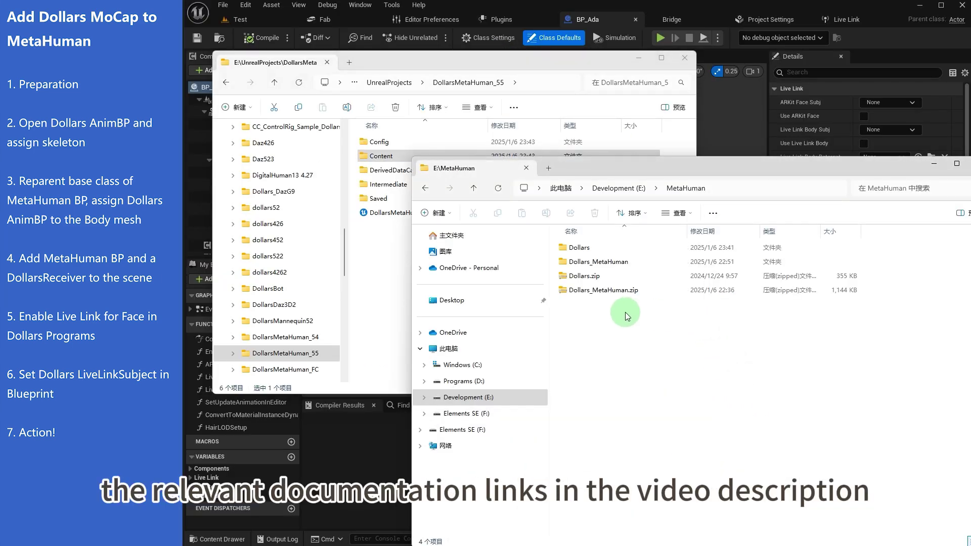
Copy the Dollars and Dollars_MetaHuman folders into DollarsMetaHuman_55's Content folder and open it to verify
{"action": "left_click_drag", "start_coordinate": [593, 340], "coordinate": [695, 271]}
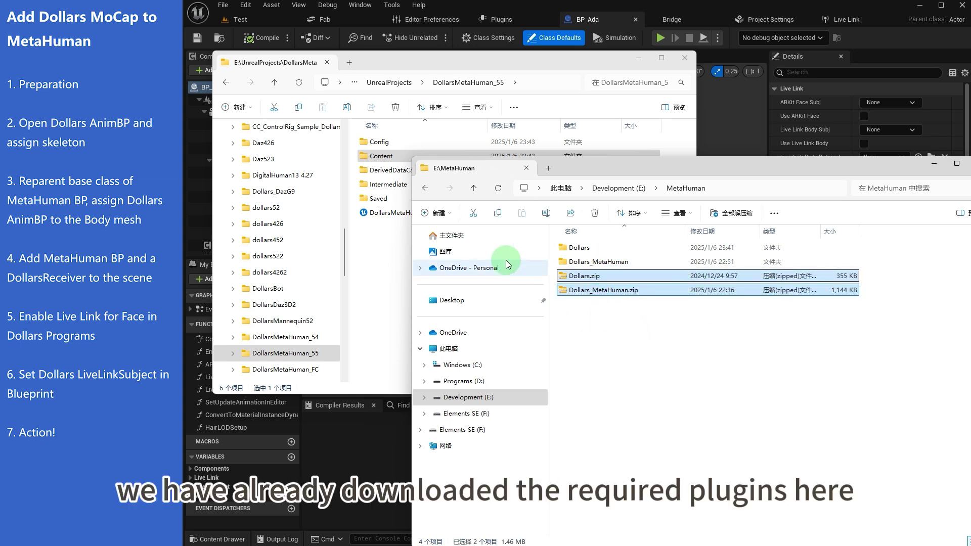
{"action": "left_click", "coordinate": [383, 246]}
{"action": "left_click", "coordinate": [614, 276]}
{"action": "left_click", "coordinate": [608, 263]}
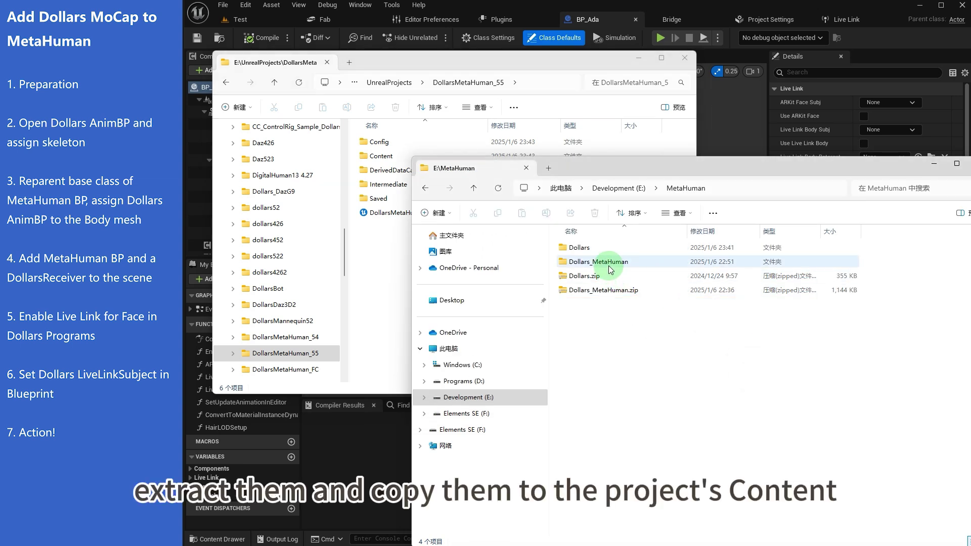
{"action": "left_click", "coordinate": [608, 248], "text": "ctrl"}
{"action": "left_click_drag", "start_coordinate": [608, 248], "coordinate": [389, 156]}
{"action": "double_click", "coordinate": [382, 154]}
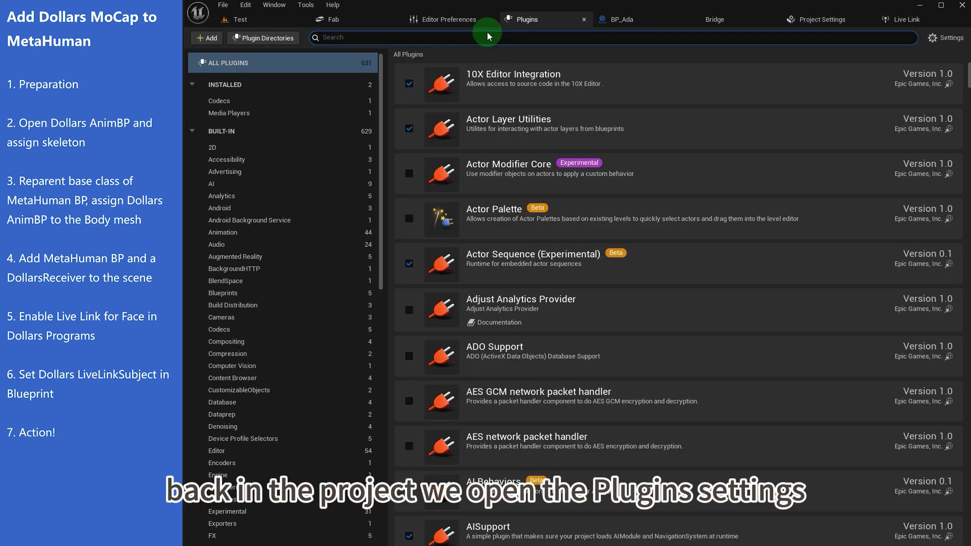
Enable the OSC (Open Sound Control) plugin, restart the editor, and open the Dollars_MetaHuman folder
{"action": "type", "text": "osc"}
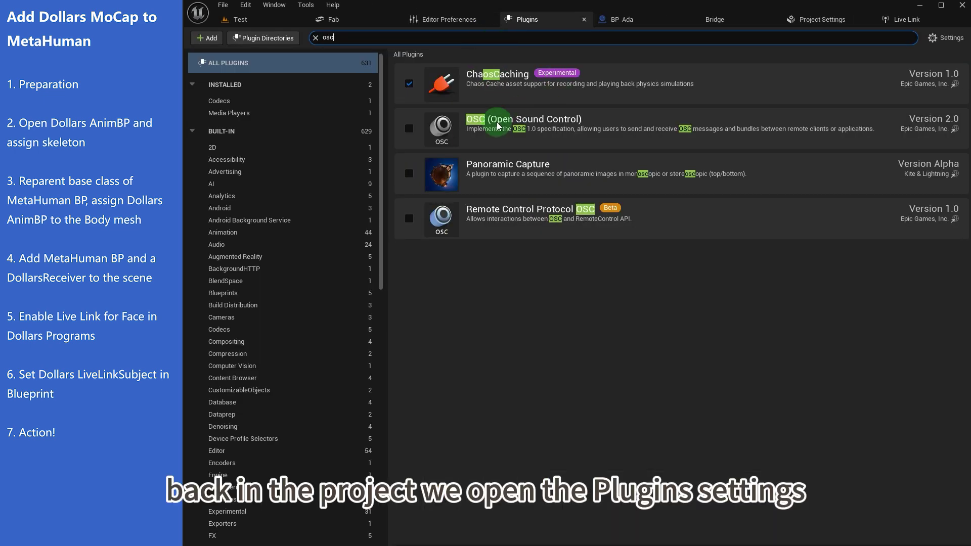
{"action": "left_click", "coordinate": [409, 128]}
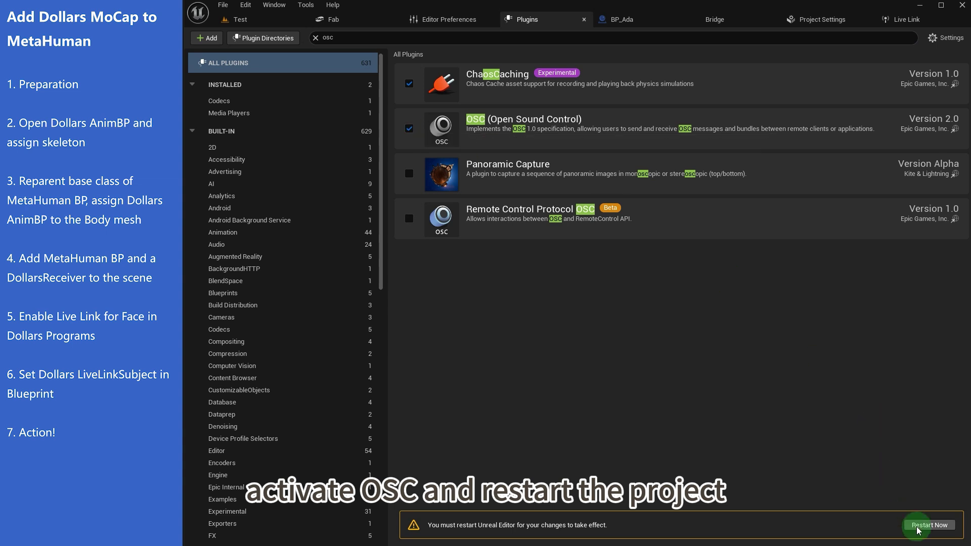
{"action": "left_click", "coordinate": [919, 526]}
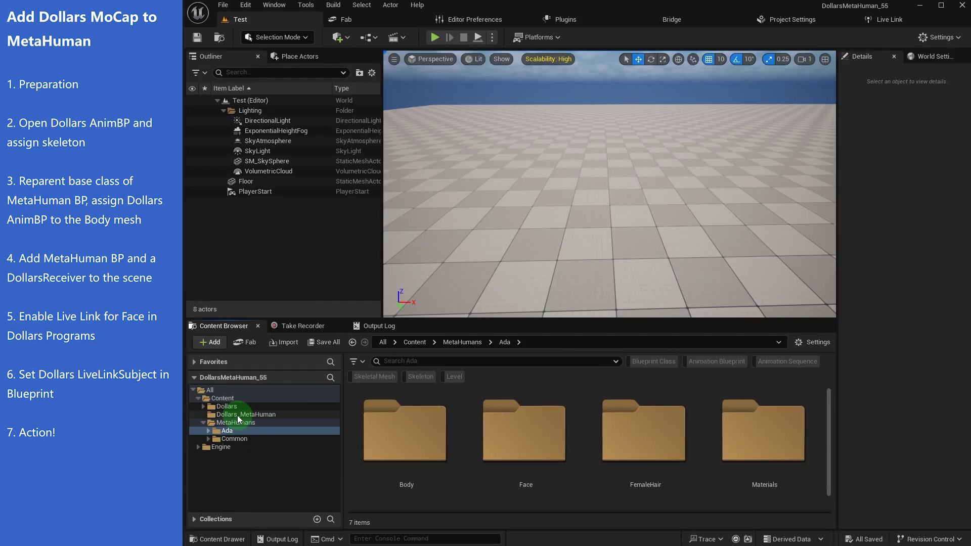
{"action": "left_click", "coordinate": [238, 414]}
Open Dollars_metahuman_base_skel_AnimBlueprint, choosing metahuman_base_skel as its replacement skeleton
{"action": "left_click", "coordinate": [408, 422]}
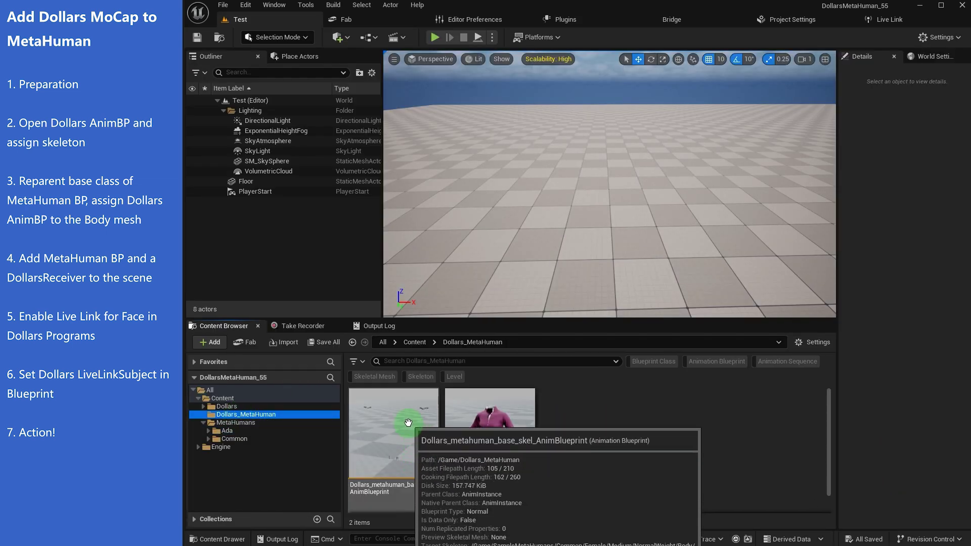
{"action": "double_click", "coordinate": [408, 423]}
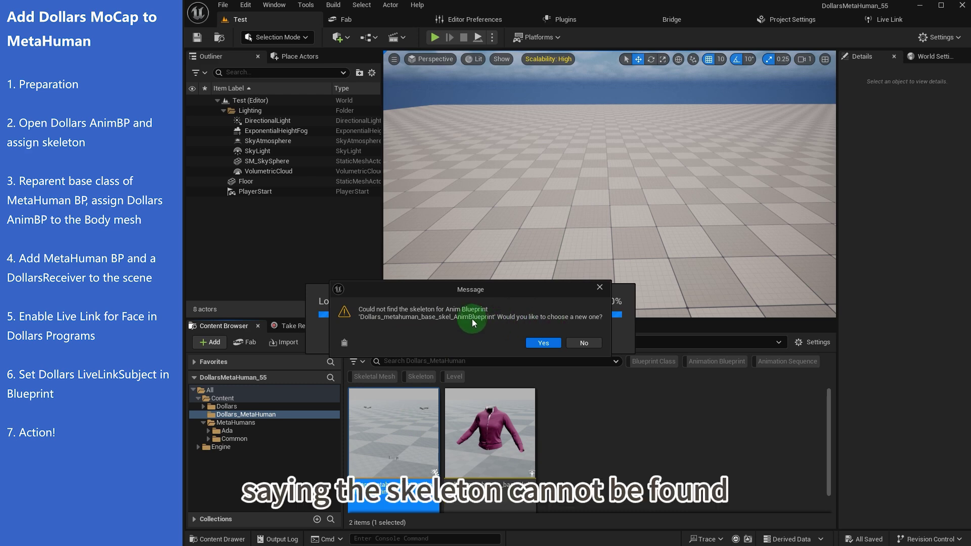
{"action": "left_click", "coordinate": [535, 344]}
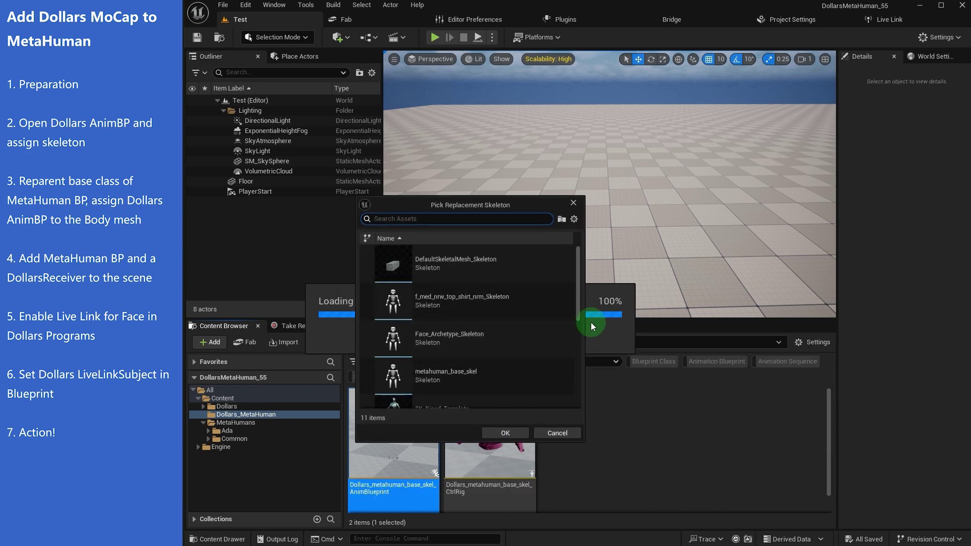
{"action": "left_click", "coordinate": [476, 375]}
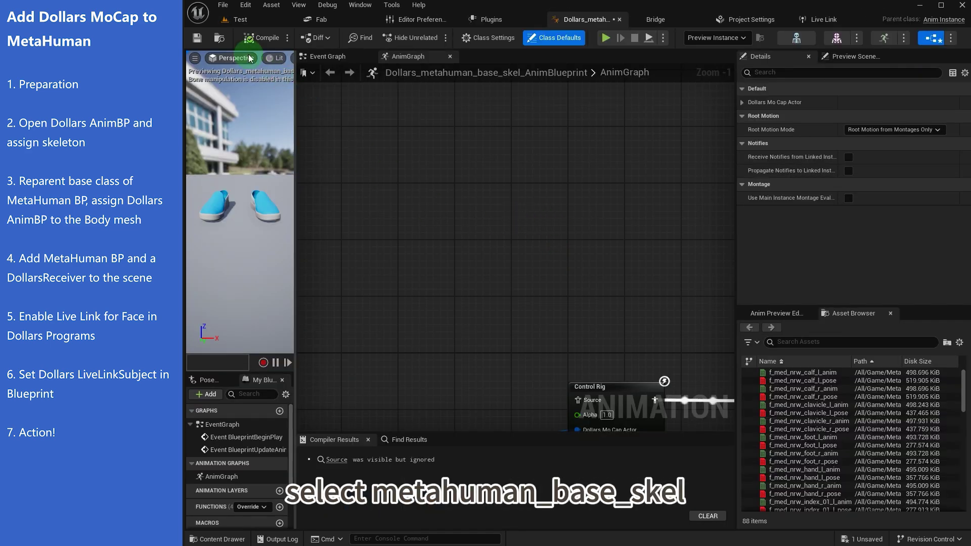
Save the Dollars AnimBlueprint and open the BP_Ada Blueprint from the Ada folder
{"action": "left_click", "coordinate": [198, 38]}
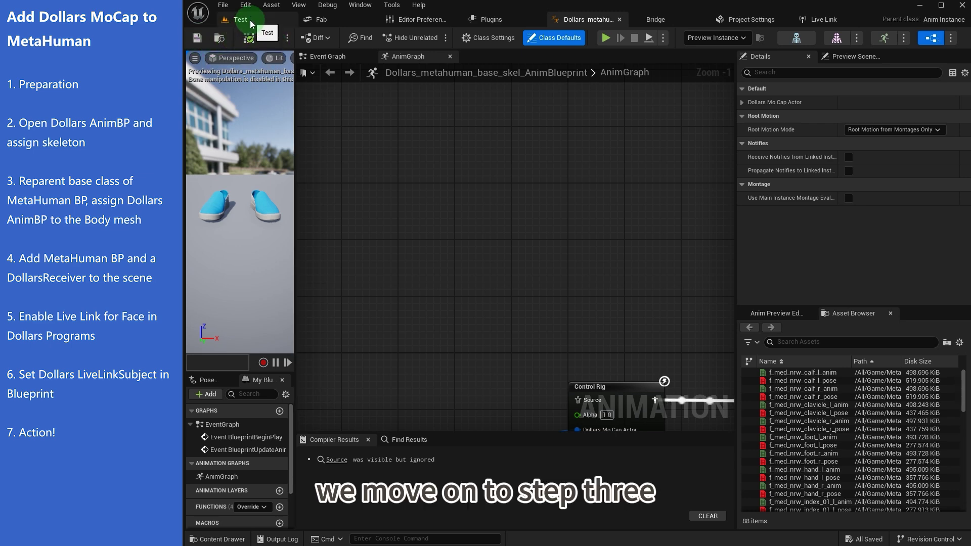
{"action": "left_click", "coordinate": [248, 20]}
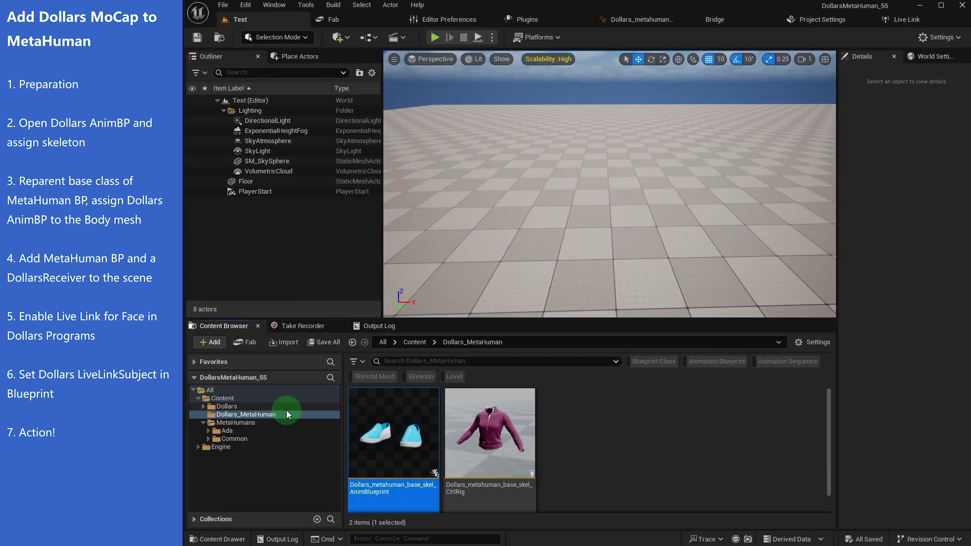
{"action": "left_click", "coordinate": [227, 431]}
{"action": "scroll", "coordinate": [789, 449], "scroll_direction": "down", "scroll_amount": 2}
{"action": "left_click", "coordinate": [606, 420]}
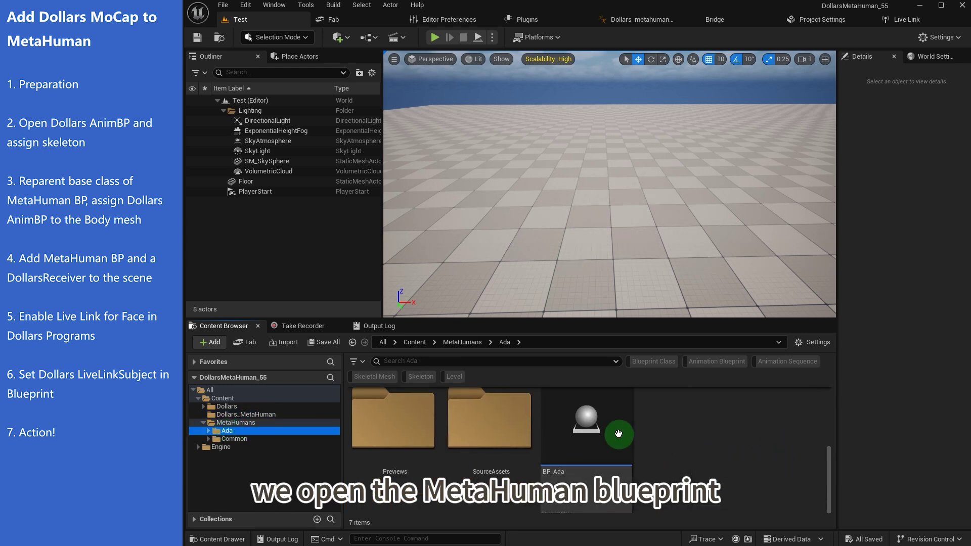
{"action": "left_click_drag", "start_coordinate": [586, 429], "coordinate": [602, 317]}
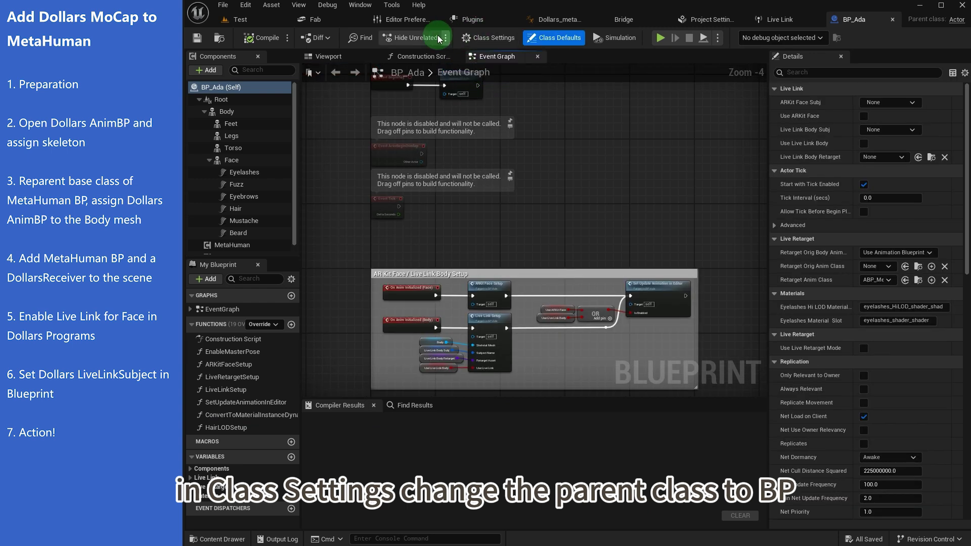
Set BP_Ada's parent class to BP_DollarsMoCapActor in Class Settings
{"action": "left_click", "coordinate": [473, 39]}
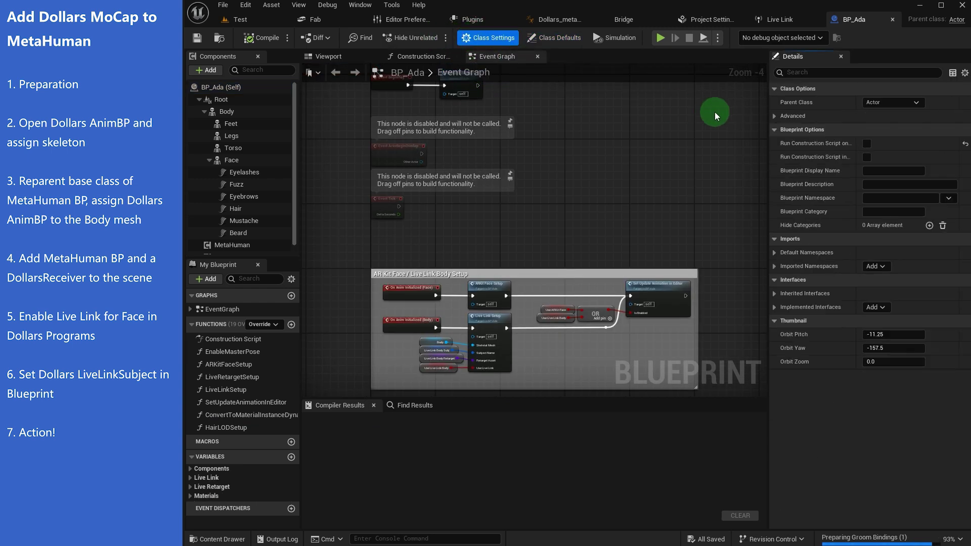
{"action": "left_click_drag", "start_coordinate": [772, 126], "coordinate": [608, 121]}
{"action": "left_click", "coordinate": [809, 102]}
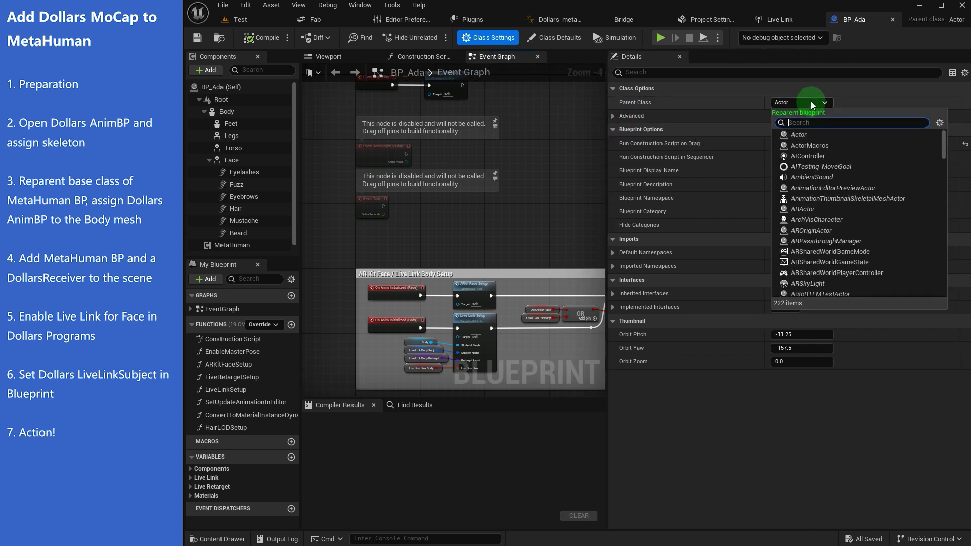
{"action": "type", "text": "doll"}
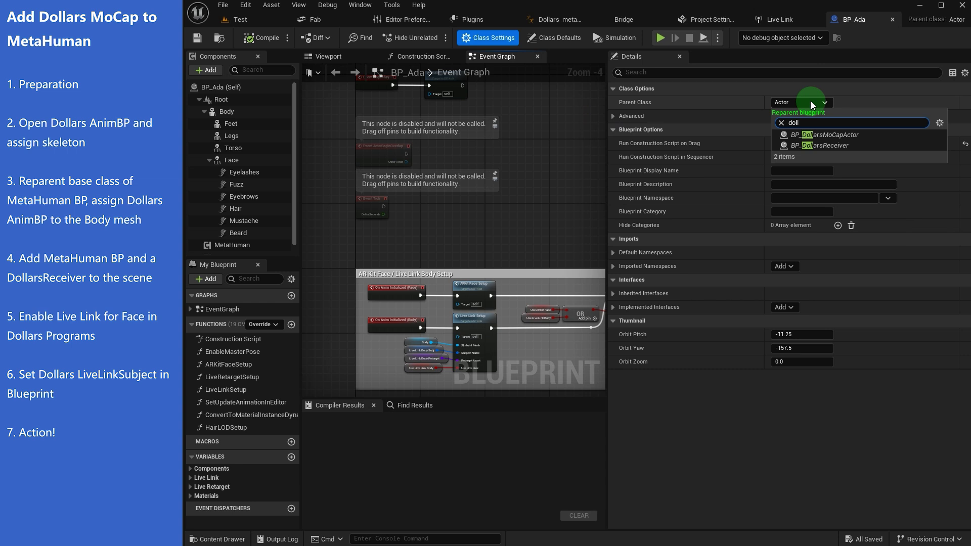
{"action": "left_click", "coordinate": [850, 135]}
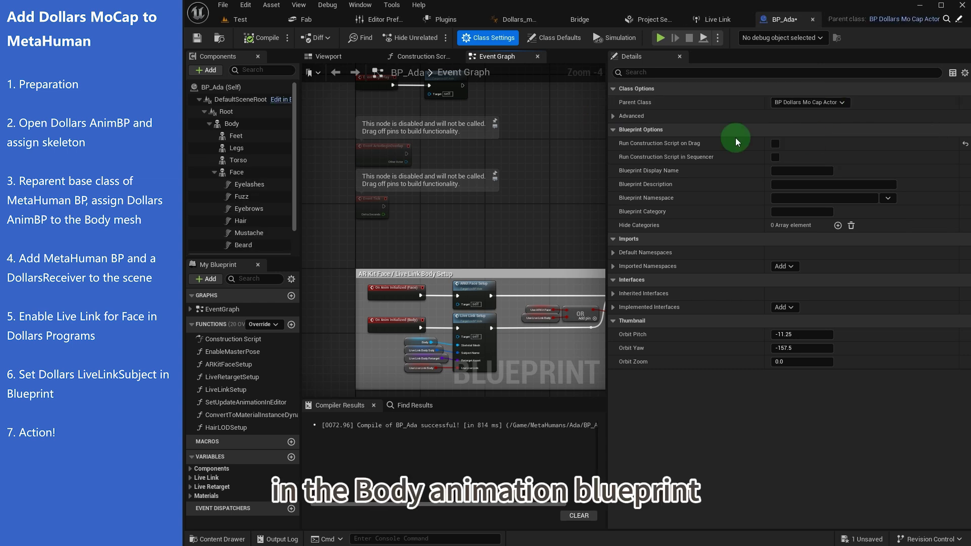
{"action": "left_click_drag", "start_coordinate": [607, 174], "coordinate": [718, 166]}
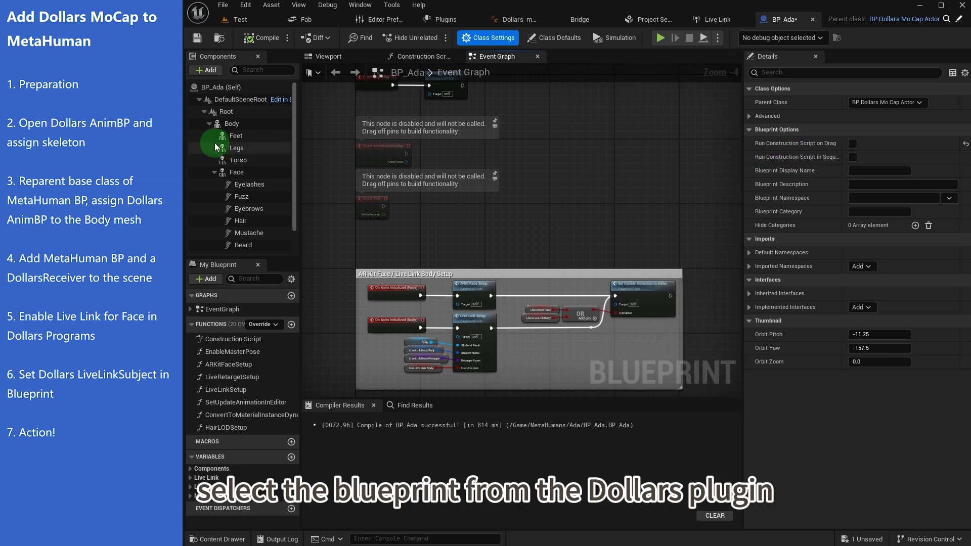
Set the Body mesh's Anim Class to the Dollars MetaHuman AnimBlueprint and preview the T-pose
{"action": "left_click", "coordinate": [231, 123]}
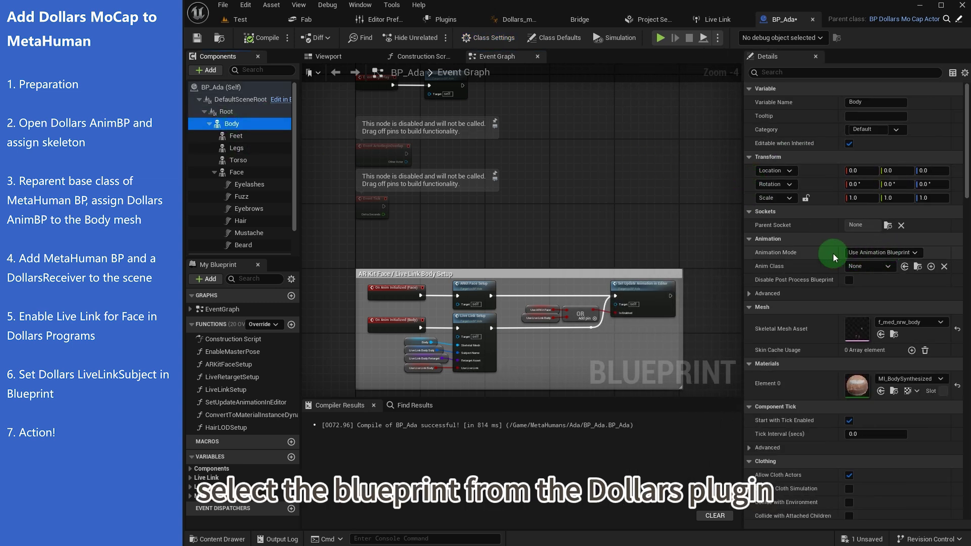
{"action": "left_click", "coordinate": [239, 19]}
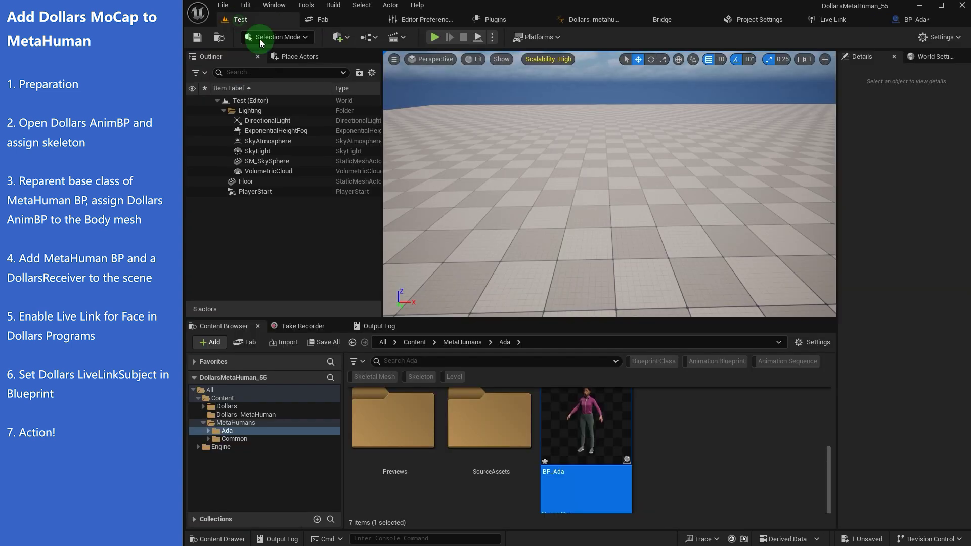
{"action": "left_click", "coordinate": [246, 414]}
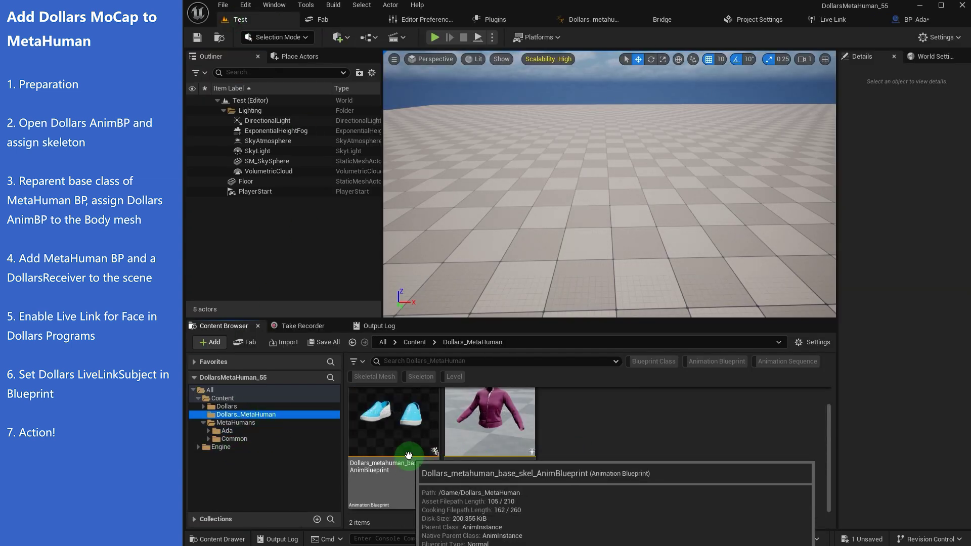
{"action": "left_click", "coordinate": [412, 465]}
{"action": "left_click", "coordinate": [905, 20]}
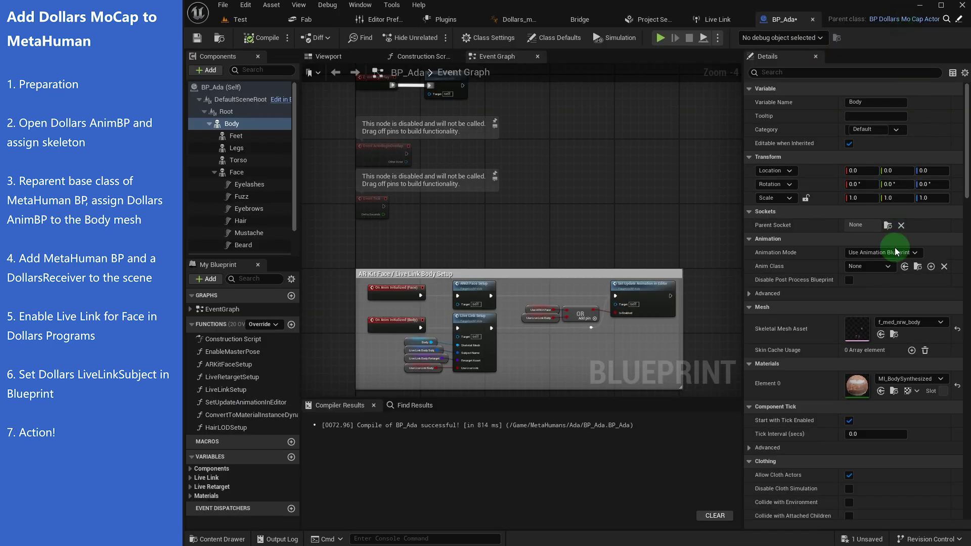
{"action": "left_click", "coordinate": [905, 267]}
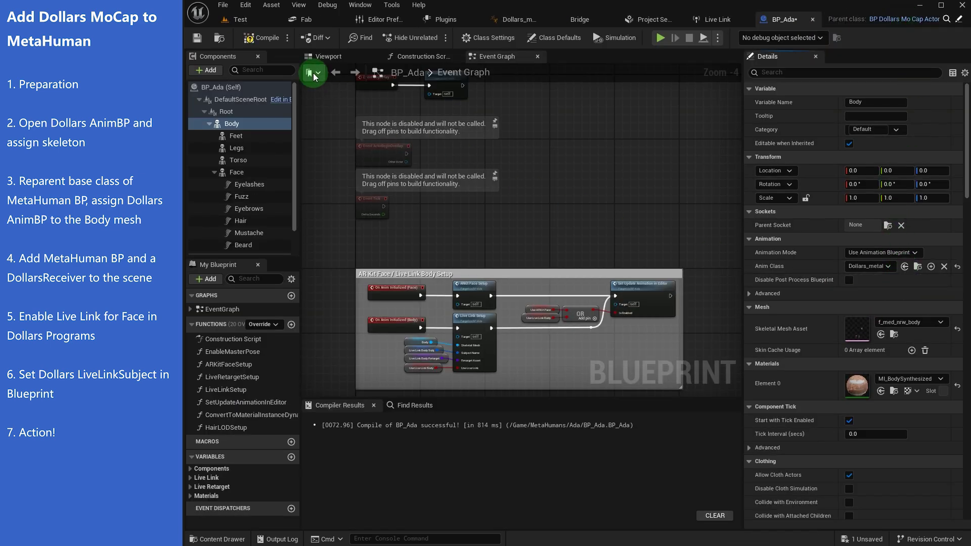
{"action": "left_click", "coordinate": [324, 56]}
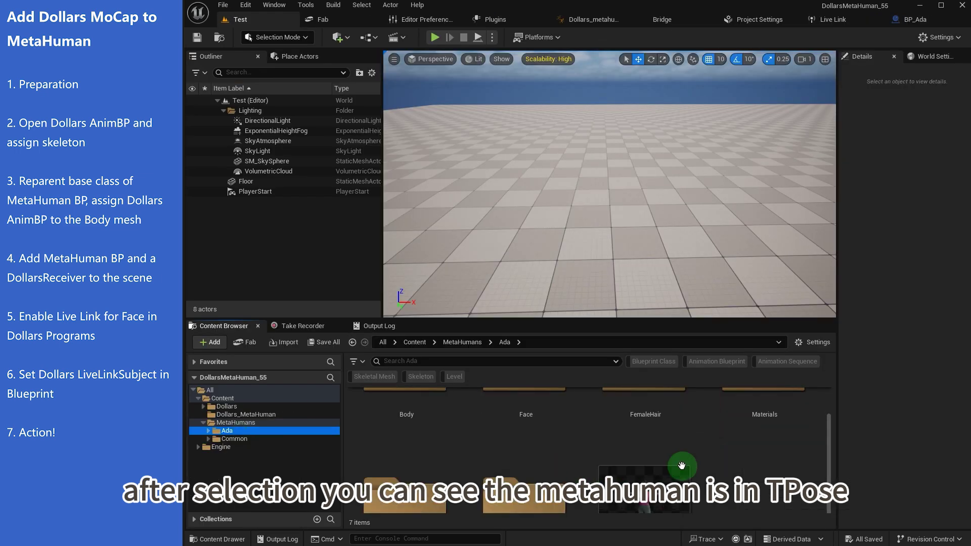
Place BP_Ada and a BP_DollarsReceiver from Dollars > Blueprints into the level
{"action": "left_click_drag", "start_coordinate": [561, 204], "coordinate": [569, 240]}
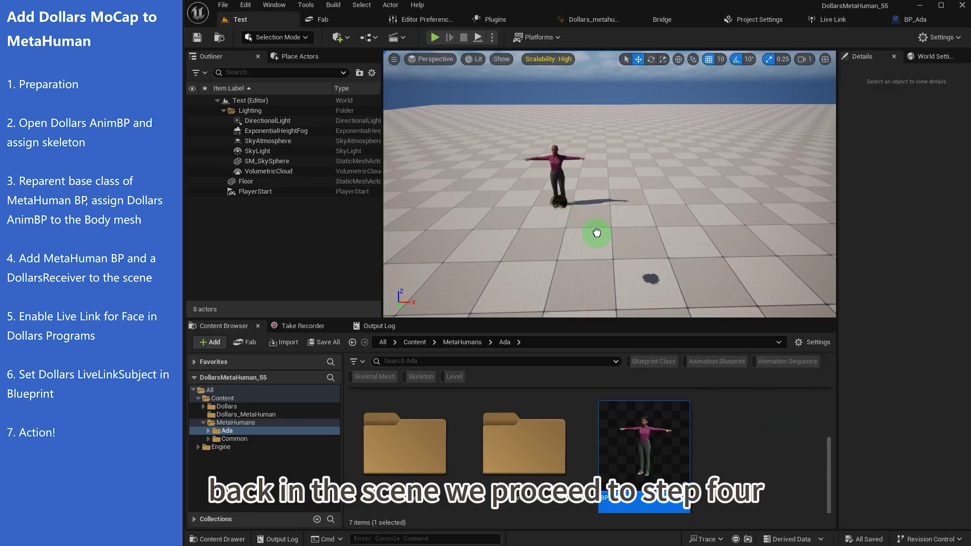
{"action": "left_click", "coordinate": [227, 406]}
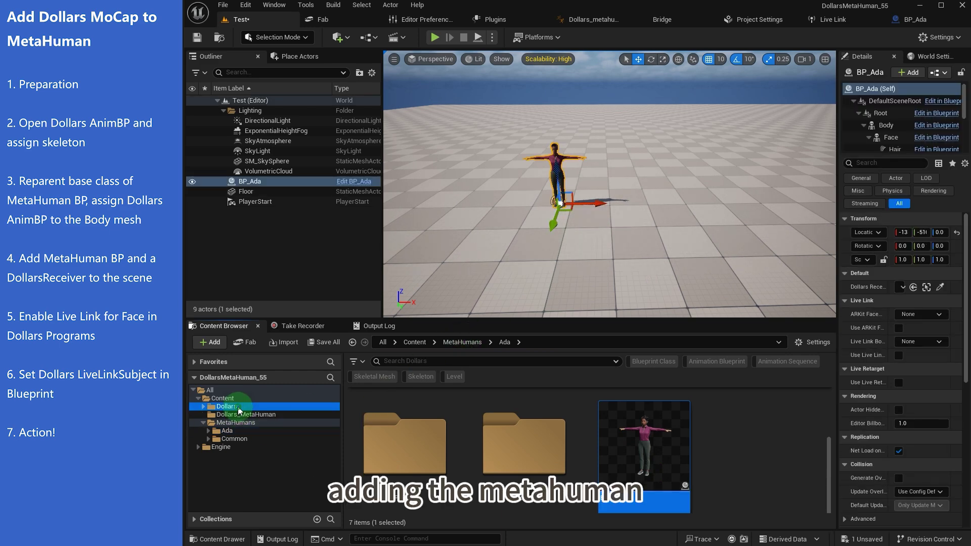
{"action": "double_click", "coordinate": [407, 461]}
{"action": "left_click_drag", "start_coordinate": [498, 393], "coordinate": [486, 209]}
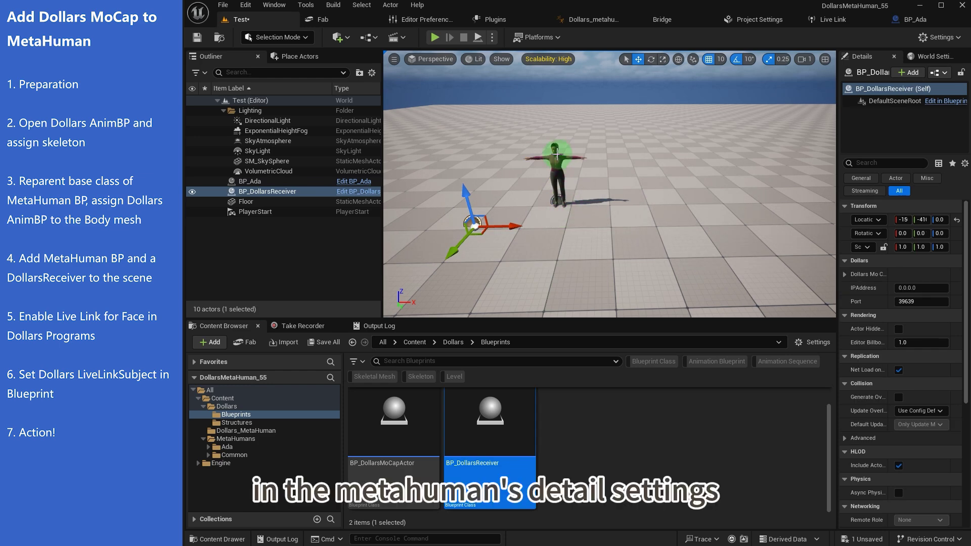
Set BP_Ada's Dollars Receiver property to the placed BP_DollarsReceiver
{"action": "left_click", "coordinate": [555, 174]}
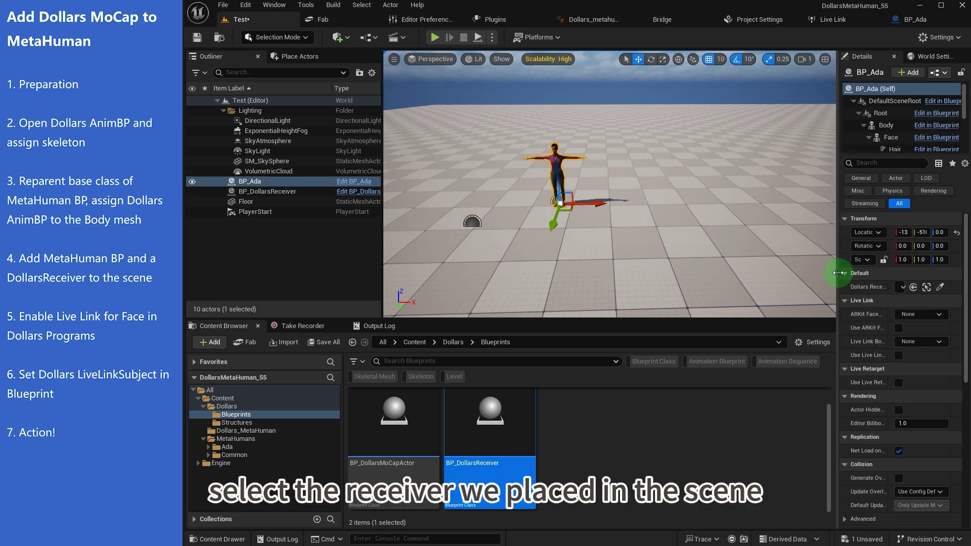
{"action": "left_click_drag", "start_coordinate": [839, 276], "coordinate": [713, 261]}
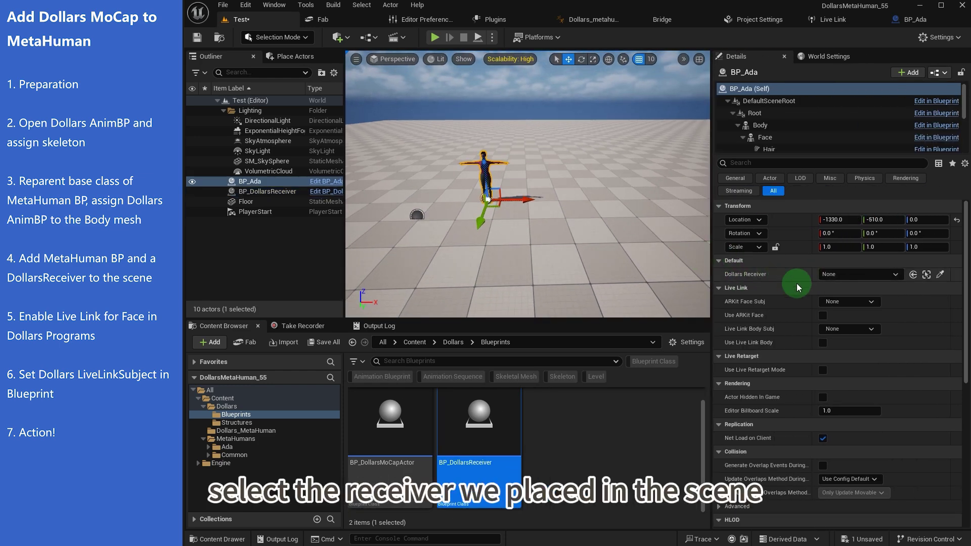
{"action": "left_click", "coordinate": [843, 279]}
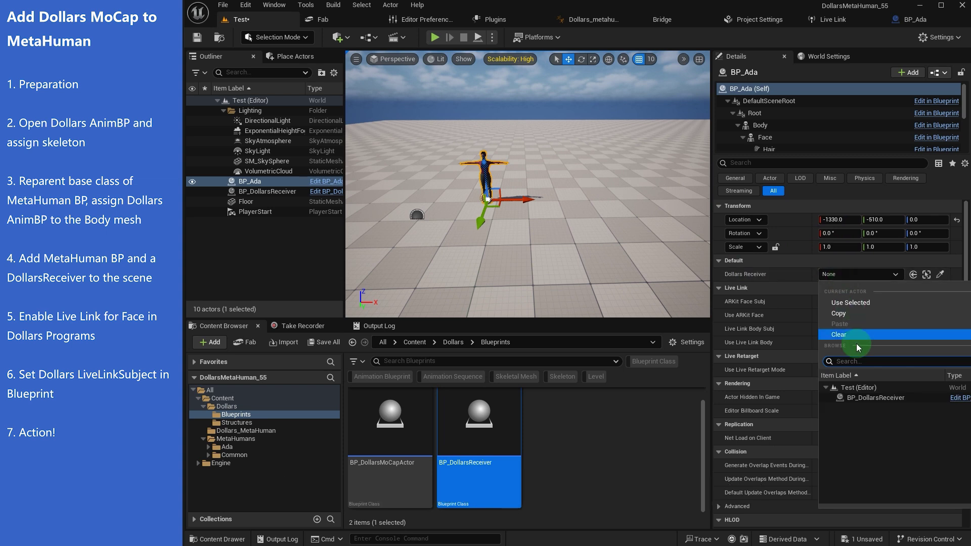
{"action": "left_click", "coordinate": [858, 403]}
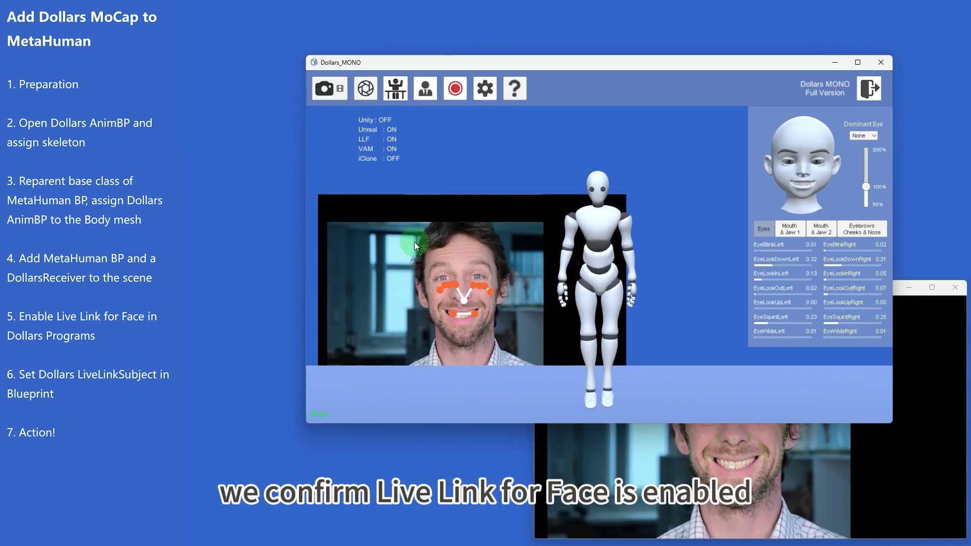
Show Dollars MONO's Stream & Export options with Live Link for Face enabled
{"action": "left_click", "coordinate": [490, 93]}
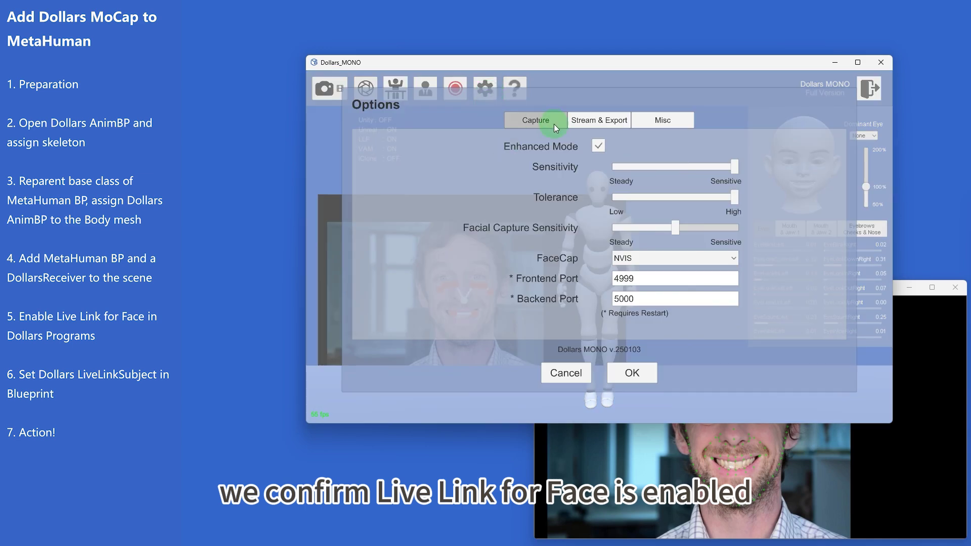
{"action": "left_click", "coordinate": [599, 123]}
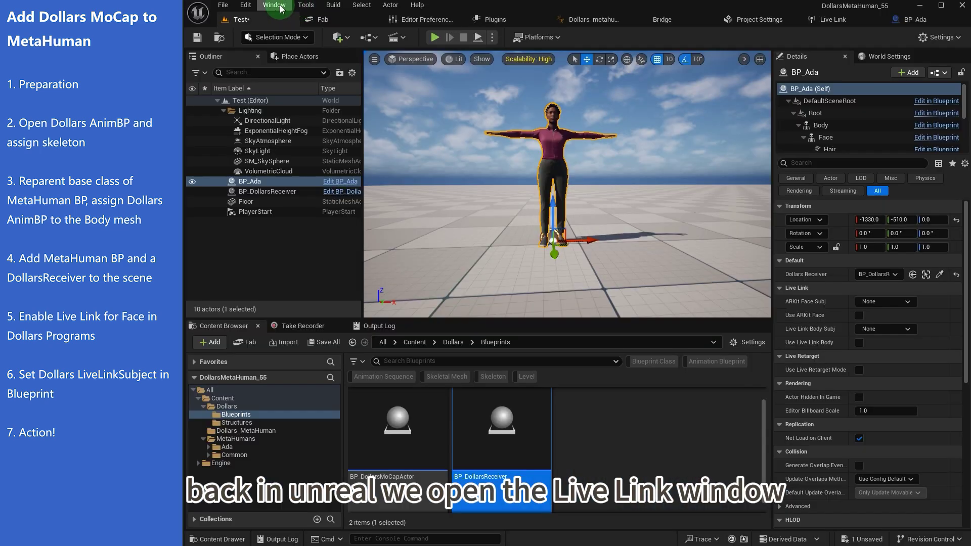
Open the Live Link window to confirm the Dollars MoCap subject is present
{"action": "left_click", "coordinate": [274, 5]}
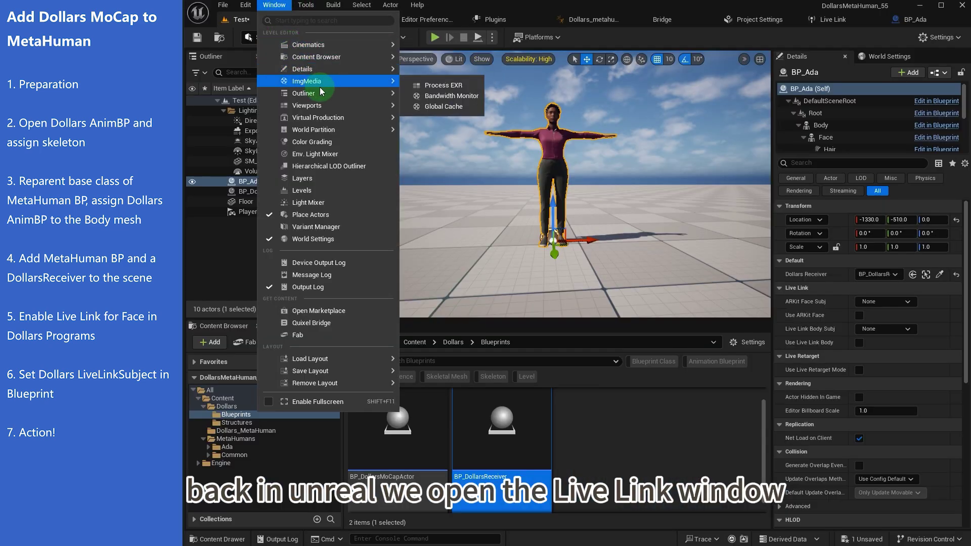
{"action": "mouse_move", "coordinate": [336, 119]}
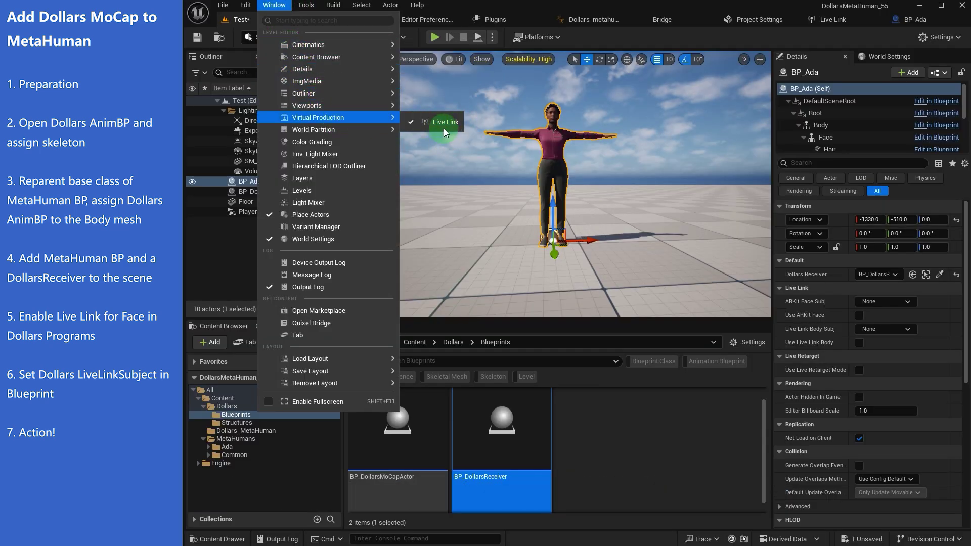
{"action": "left_click", "coordinate": [847, 20]}
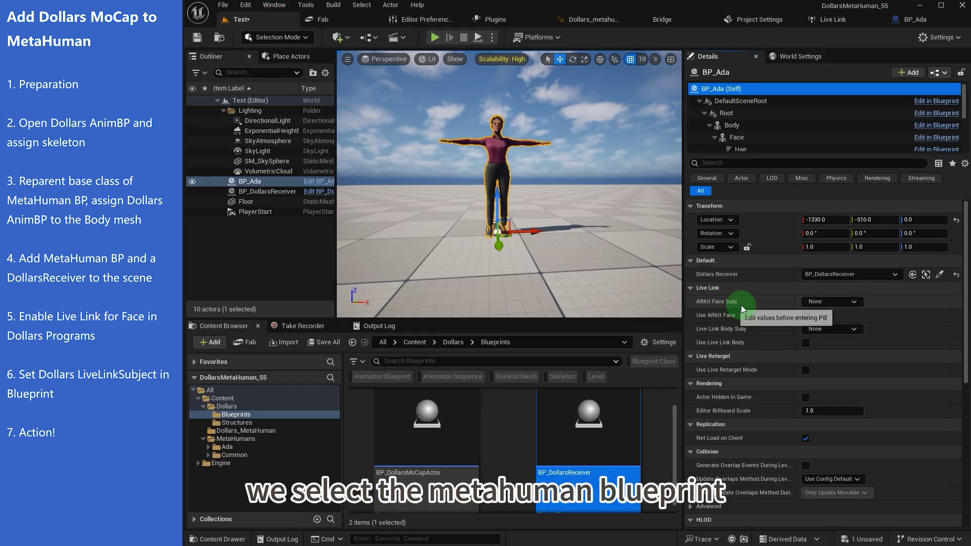
Set BP_Ada's ARKit Face Subj to Dollars MoCap and tick Use ARKit Face
{"action": "left_click", "coordinate": [815, 302]}
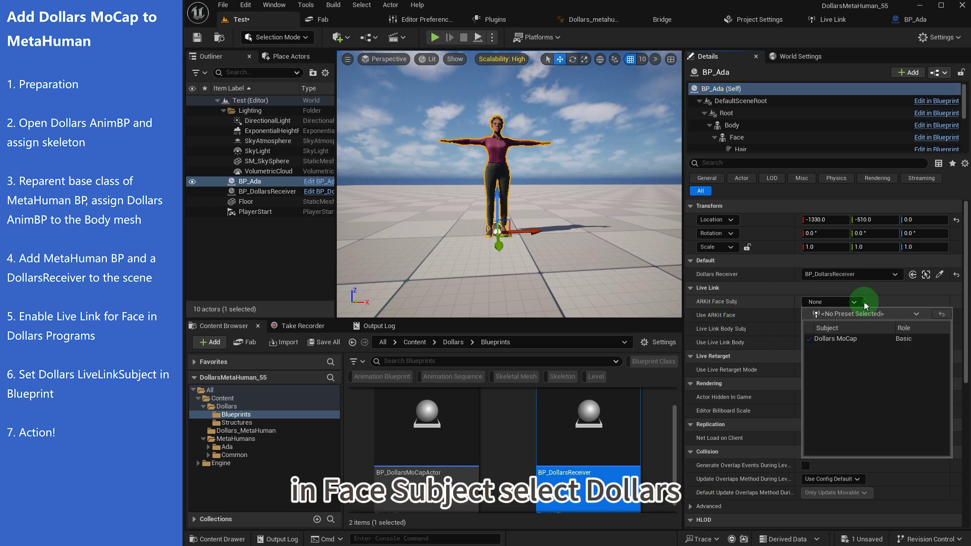
{"action": "left_click", "coordinate": [846, 338]}
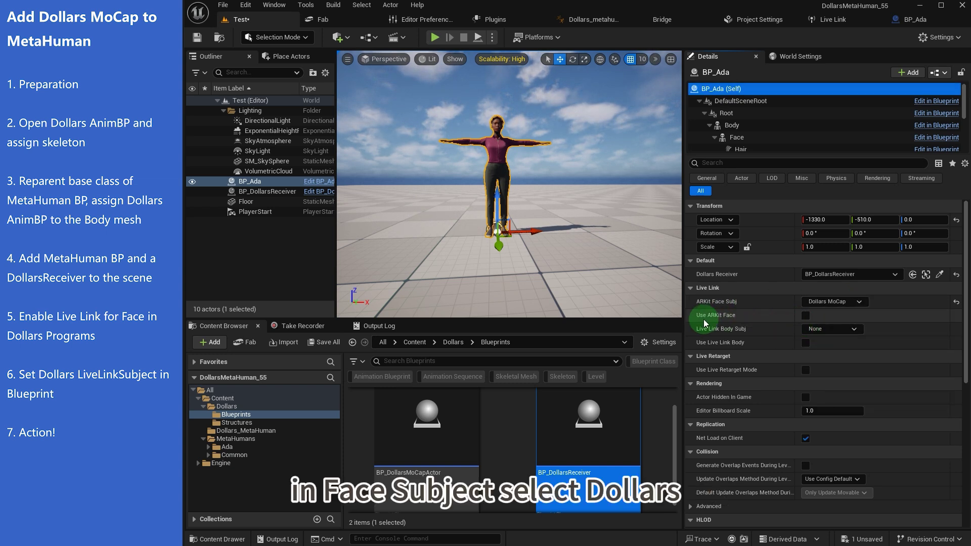
{"action": "left_click", "coordinate": [805, 316]}
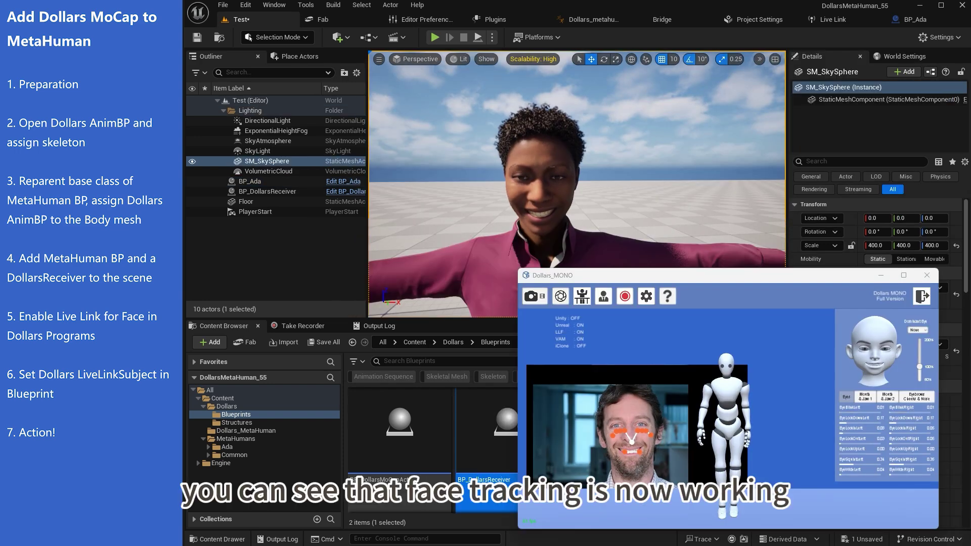